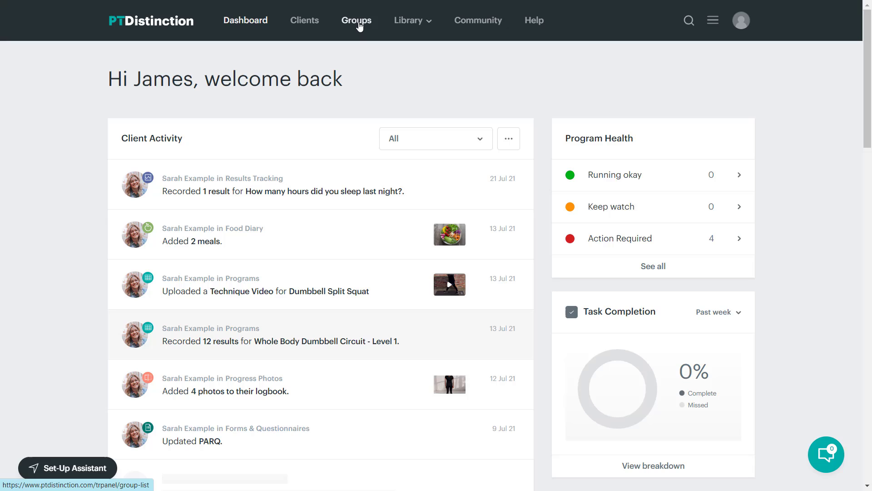
Go to Groups and open the All Active Clients group card
left_click(356, 20)
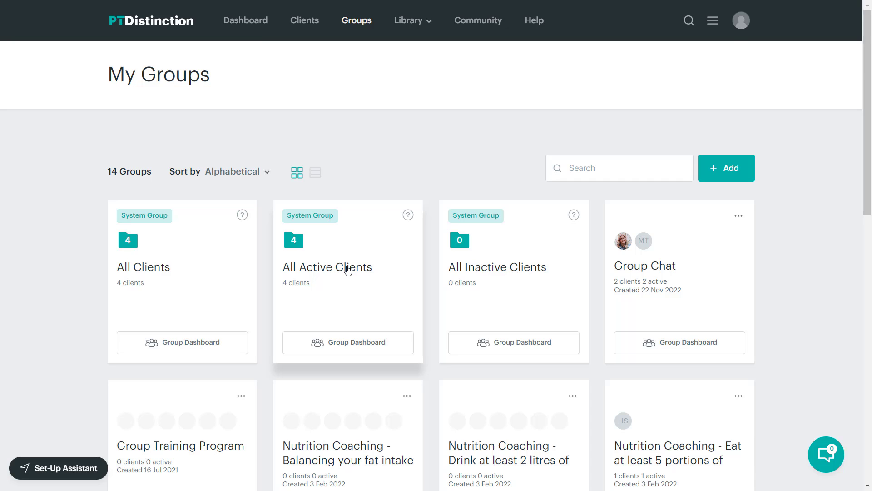
left_click(347, 270)
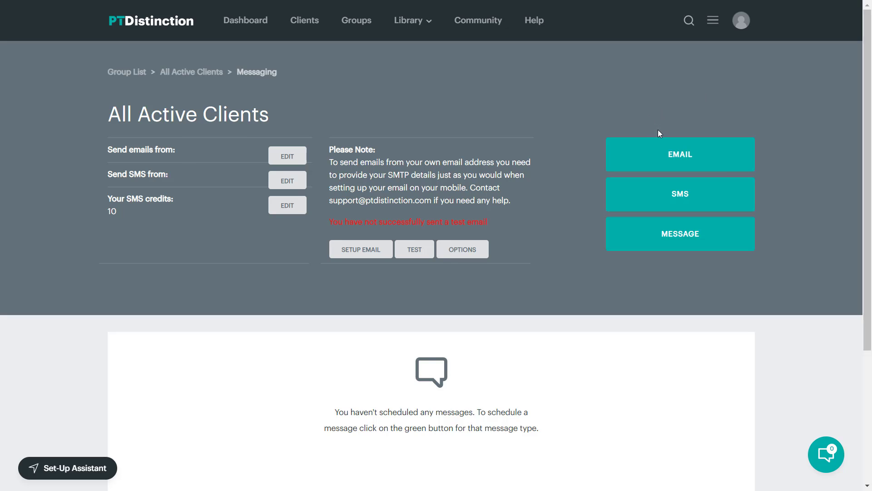
Start a group instant message set to Regular IM, ready for message text
left_click(685, 242)
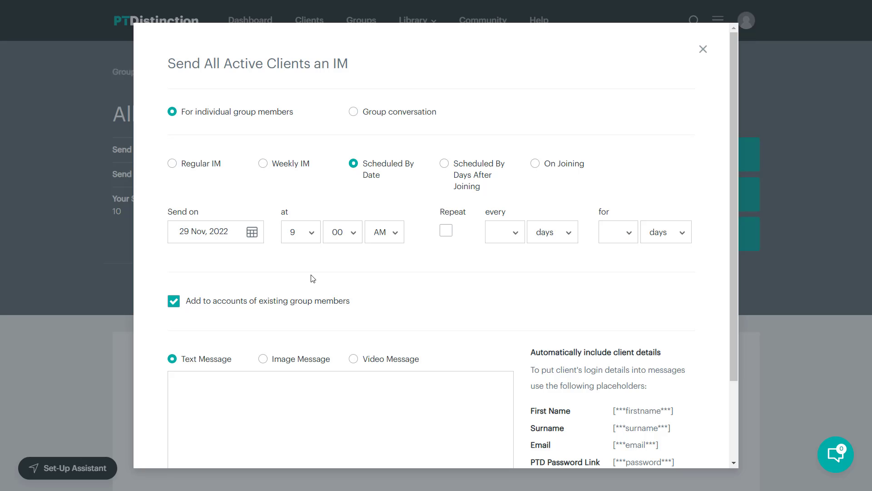
scroll(358, 283, "down", 2)
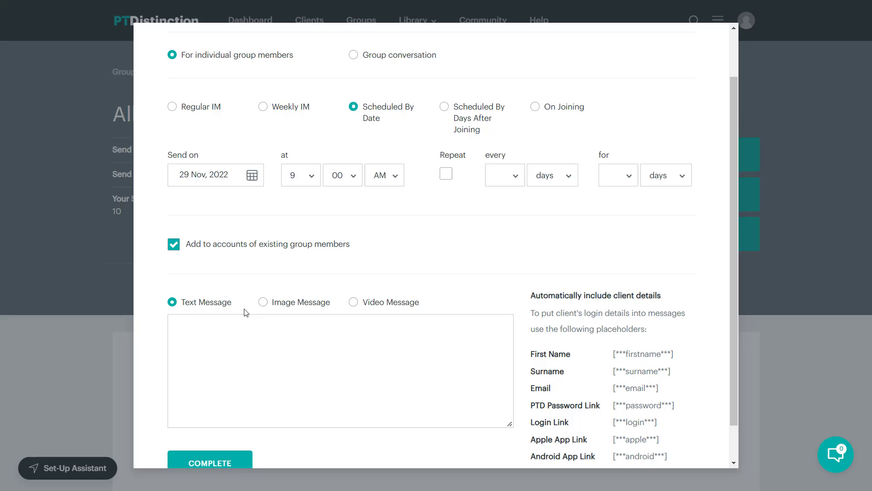
scroll(433, 306, "up", 2)
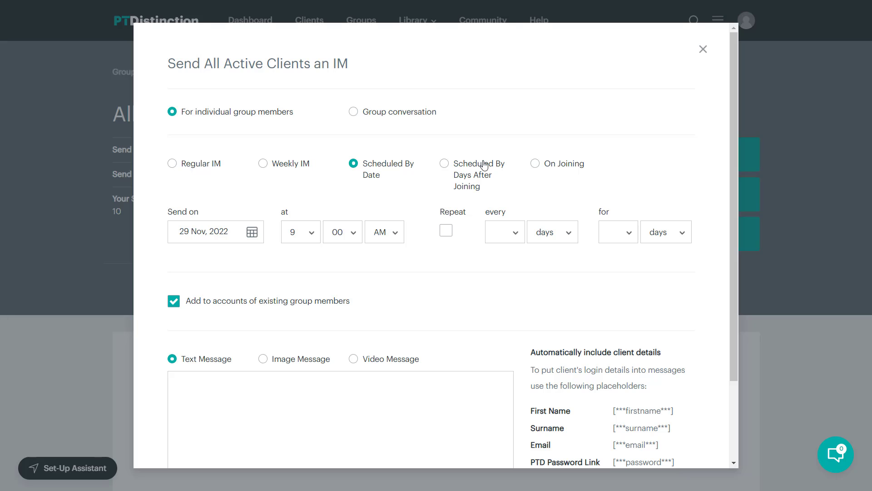
left_click(171, 163)
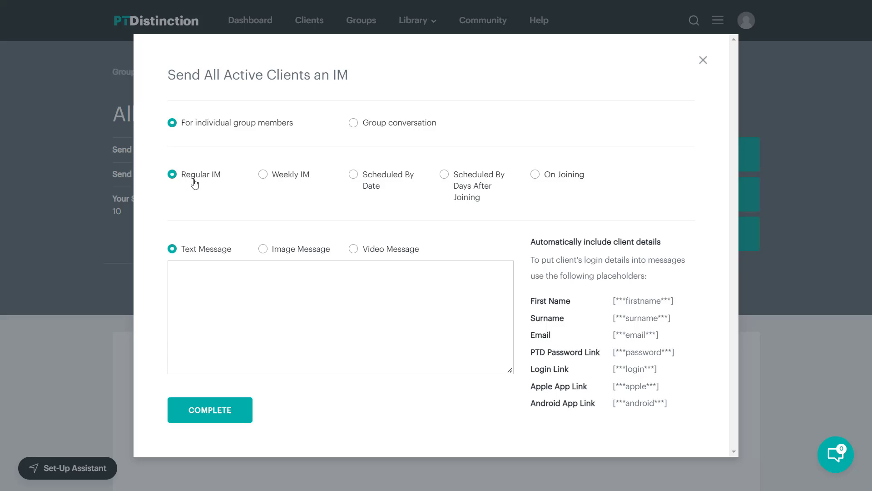
left_click(212, 275)
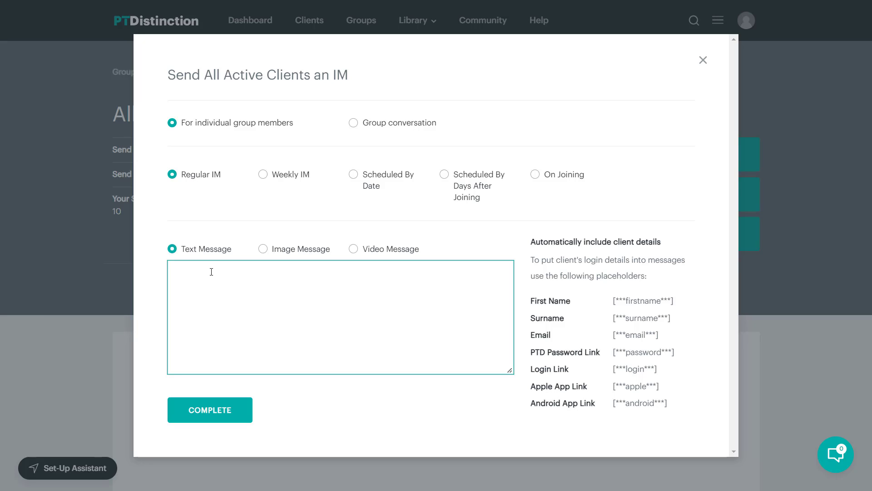
type("Hi")
Copy the [***firstname***] placeholder and paste it after 'Hi' in the message
left_click_drag(675, 301, 613, 301)
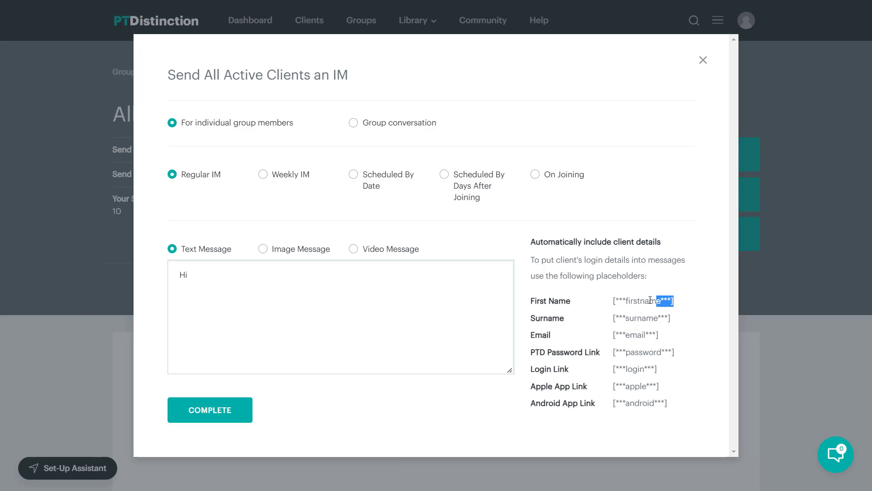
right_click(625, 300)
left_click(655, 311)
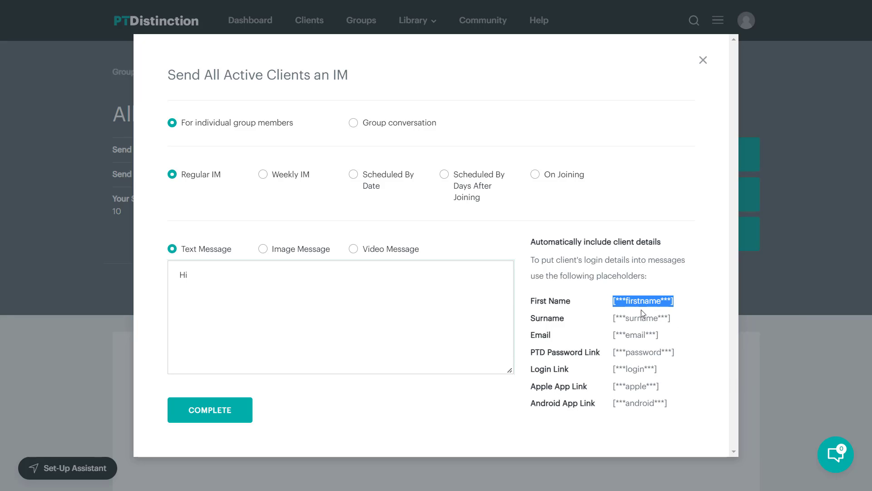
left_click(205, 273)
right_click(205, 274)
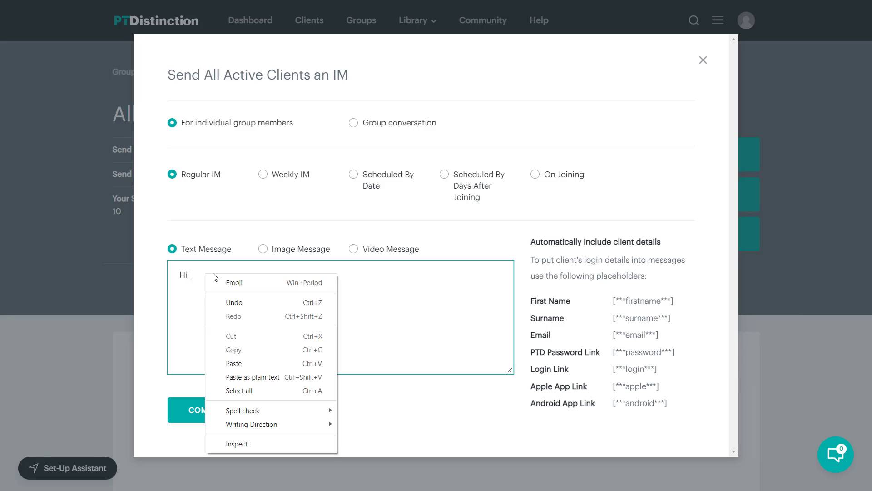
left_click(235, 312)
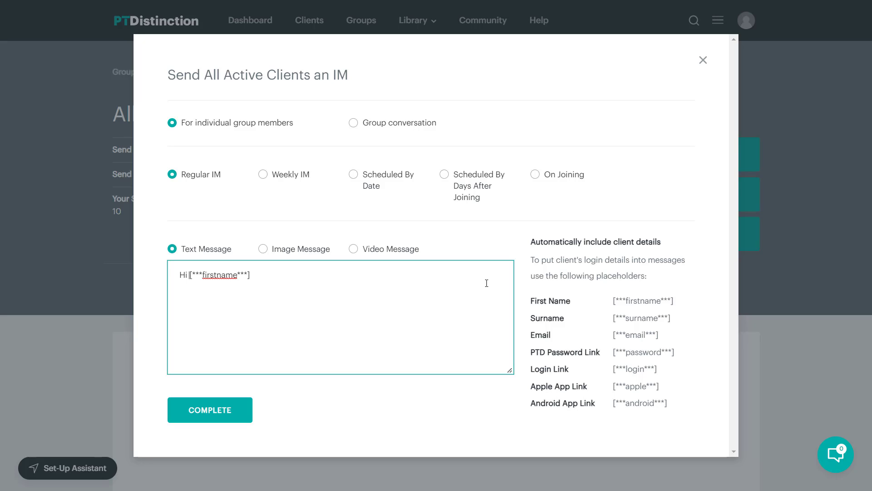
type(",  ")
type("fggg")
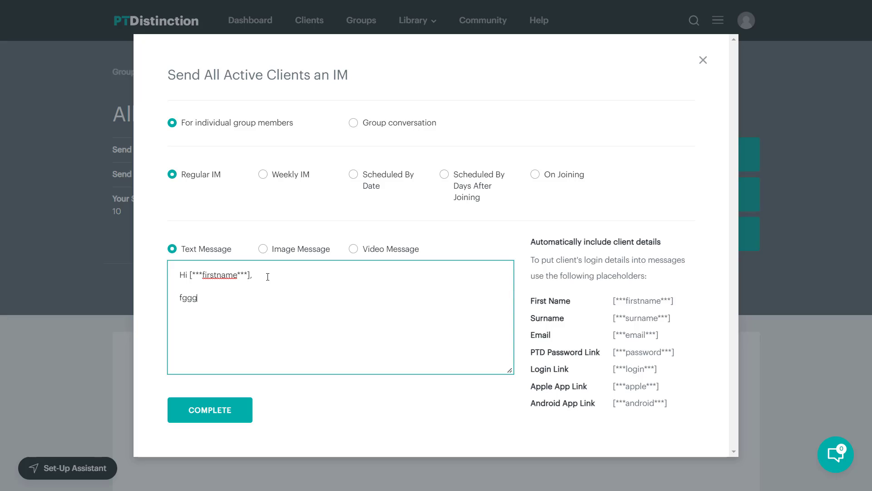